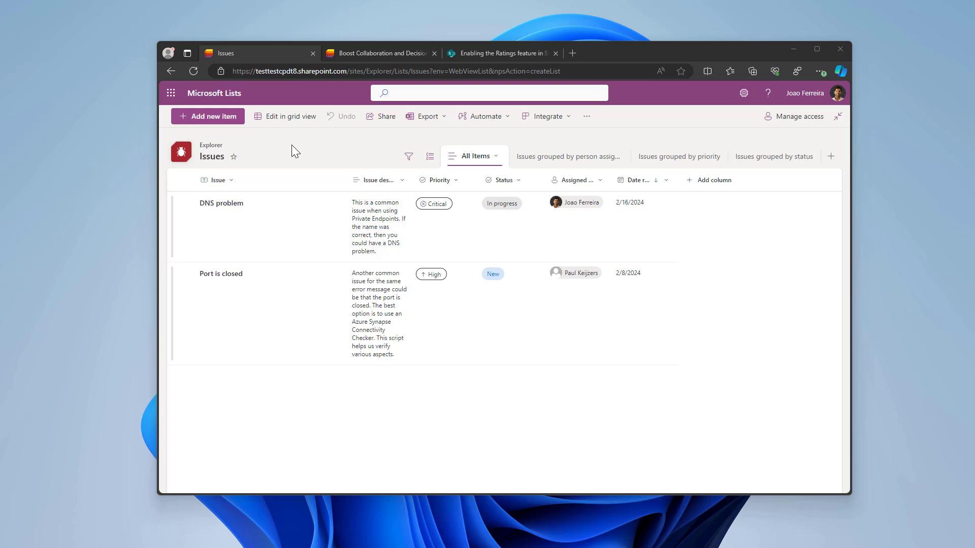
Review the articles on enabling the rating feature in Microsoft Lists and on SharePoint communication sites with PnP PowerShell.
click(395, 53)
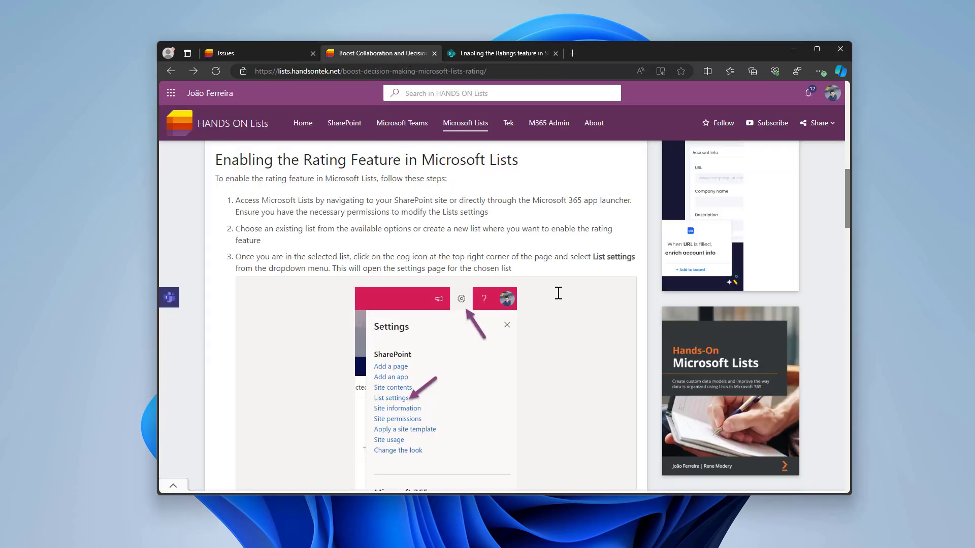
scroll(558, 293, down, 2)
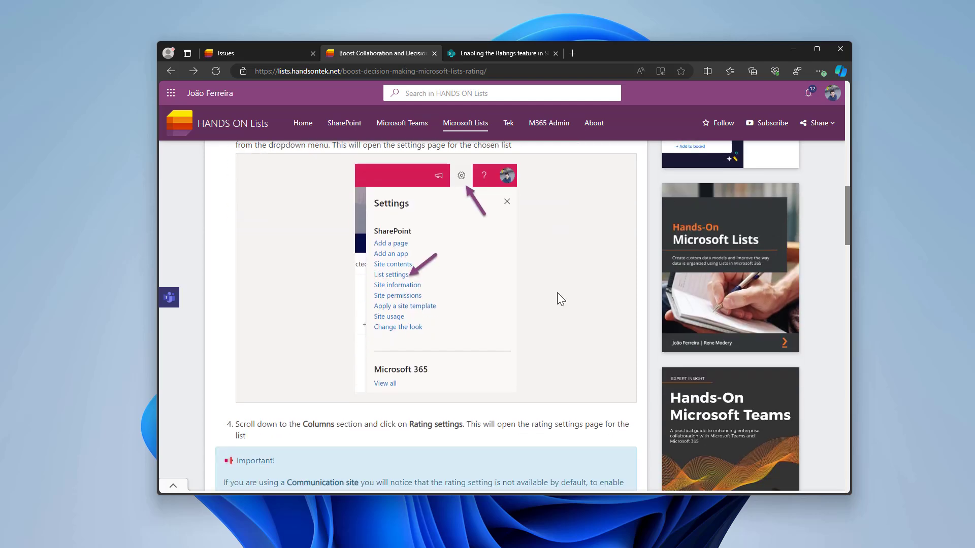
scroll(559, 297, down, 5)
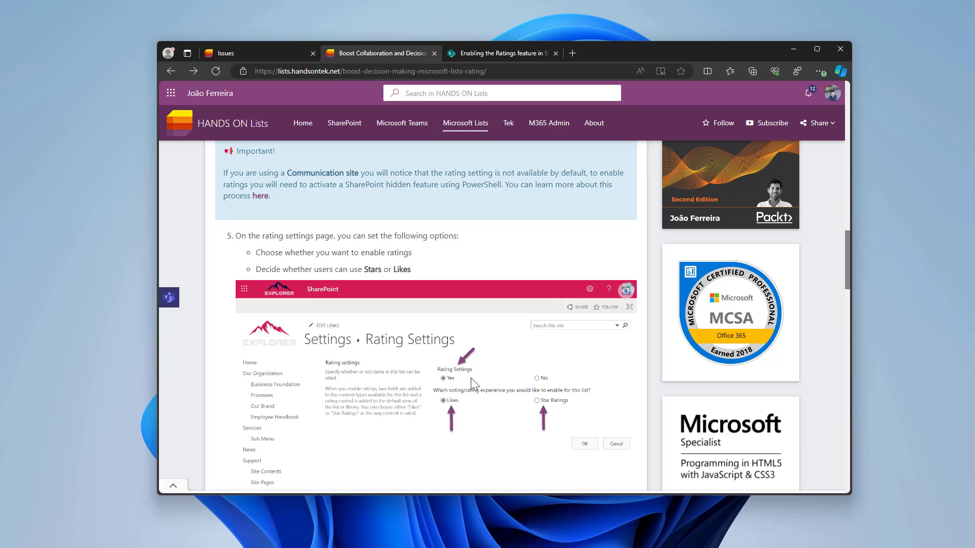
click(512, 51)
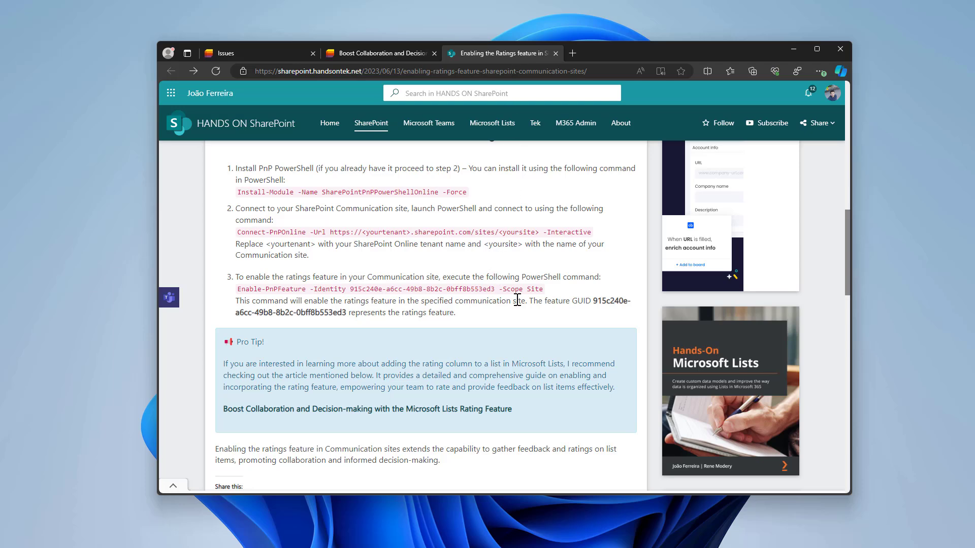
scroll(507, 366, up, 1)
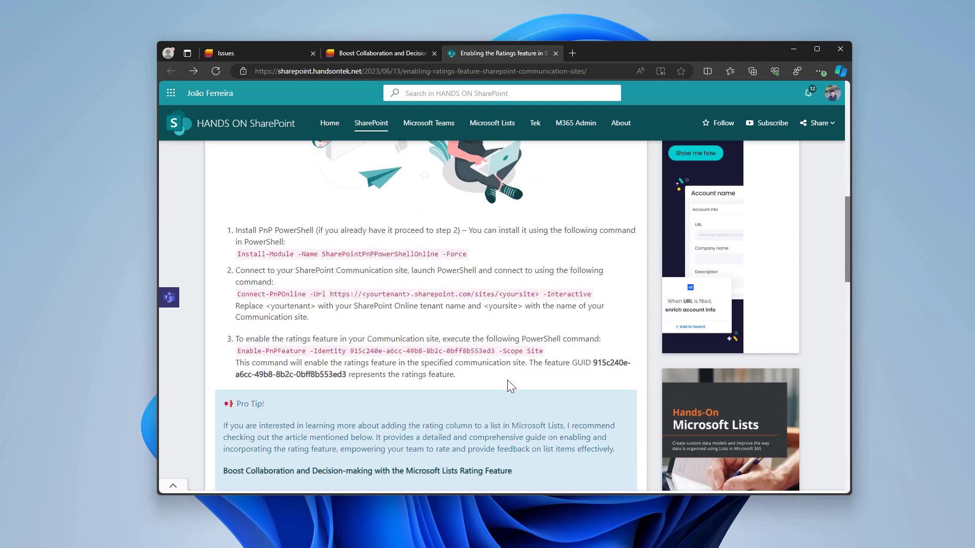
scroll(507, 380, down, 1)
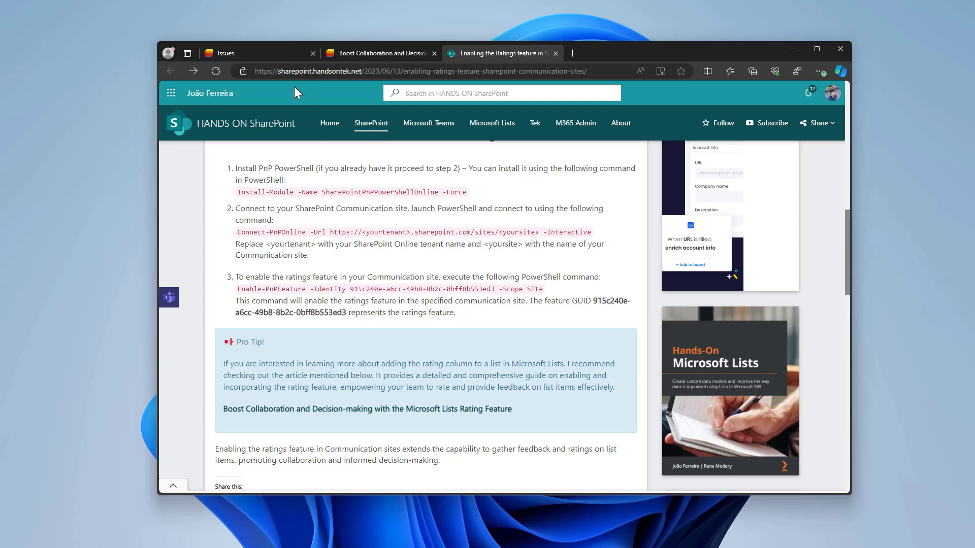
Add an Average Rating column to the Issues list.
click(272, 56)
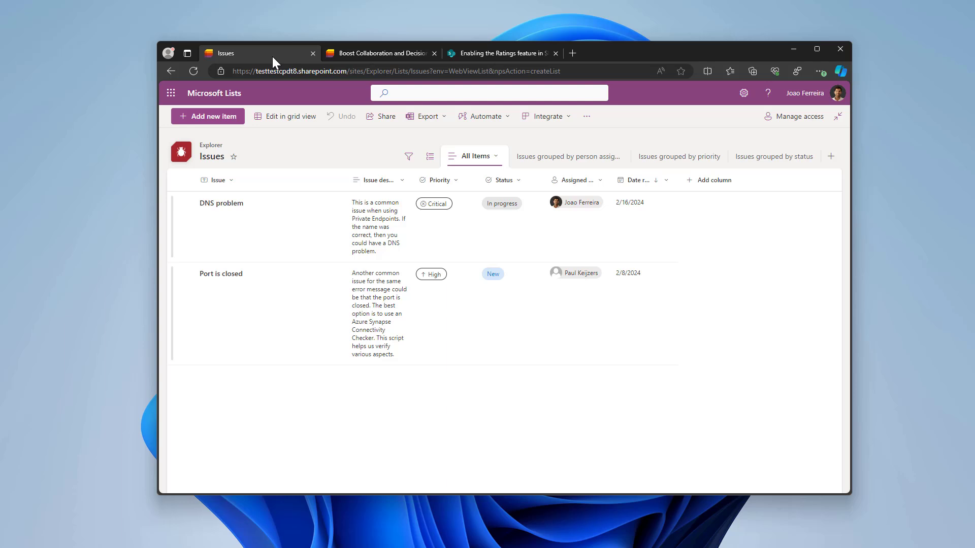
click(712, 190)
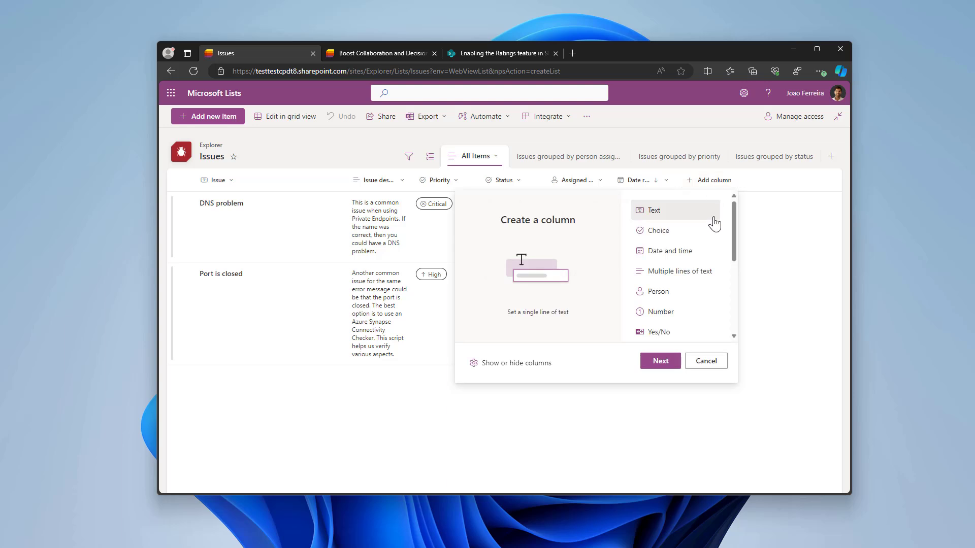
scroll(706, 267, down, 5)
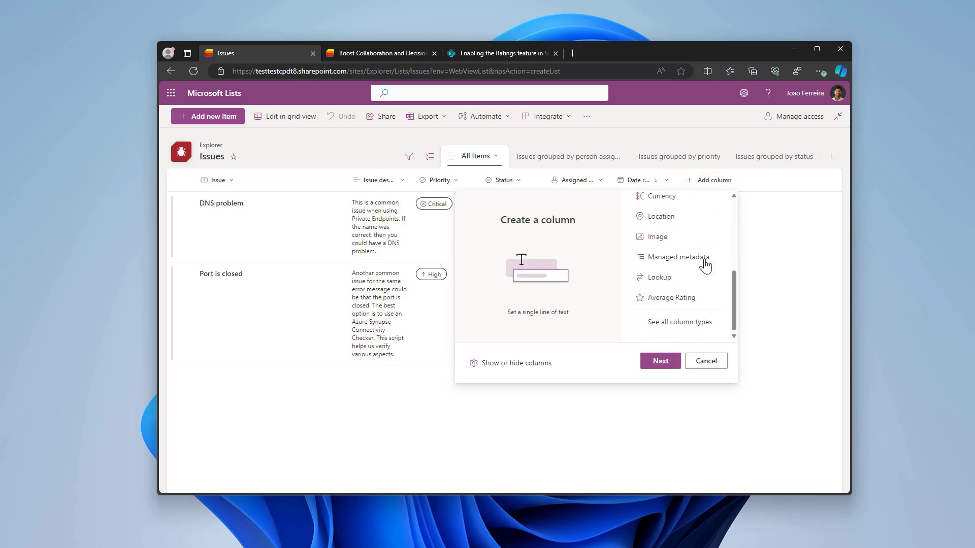
click(644, 305)
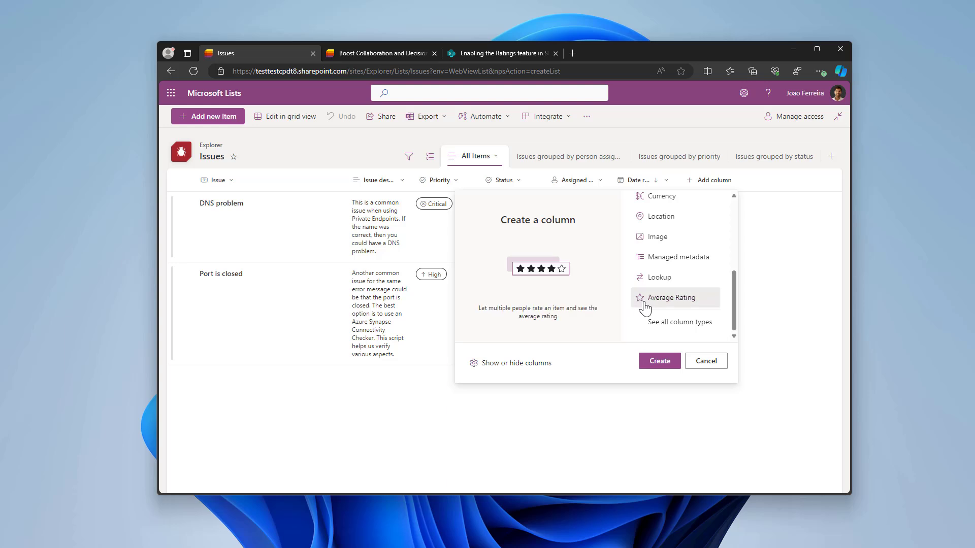
click(660, 361)
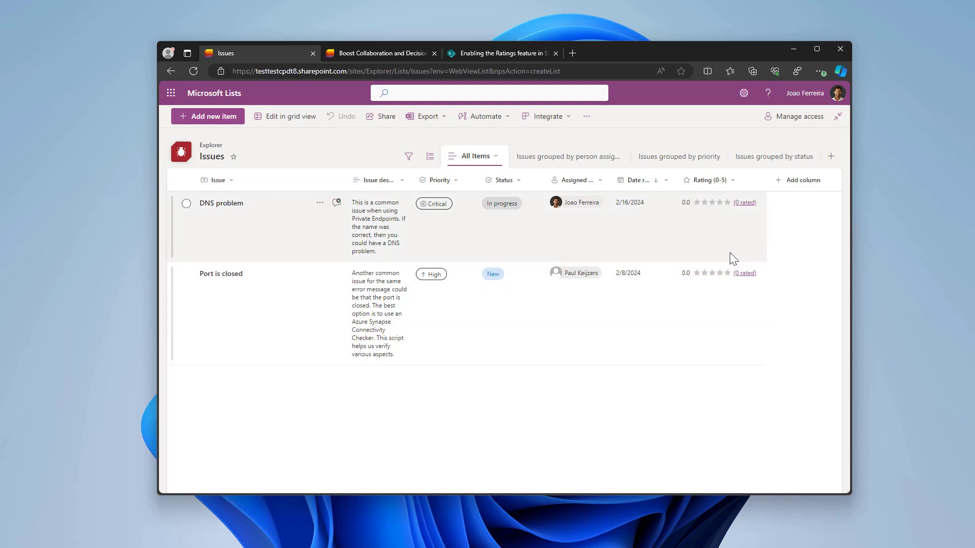
Rate the DNS problem item 3 stars and view its rating breakdown.
click(714, 204)
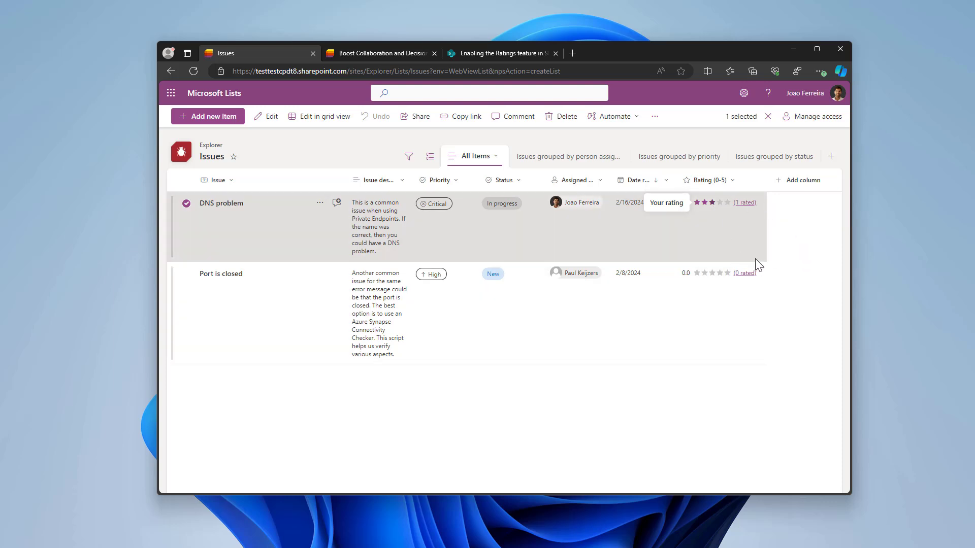
click(747, 210)
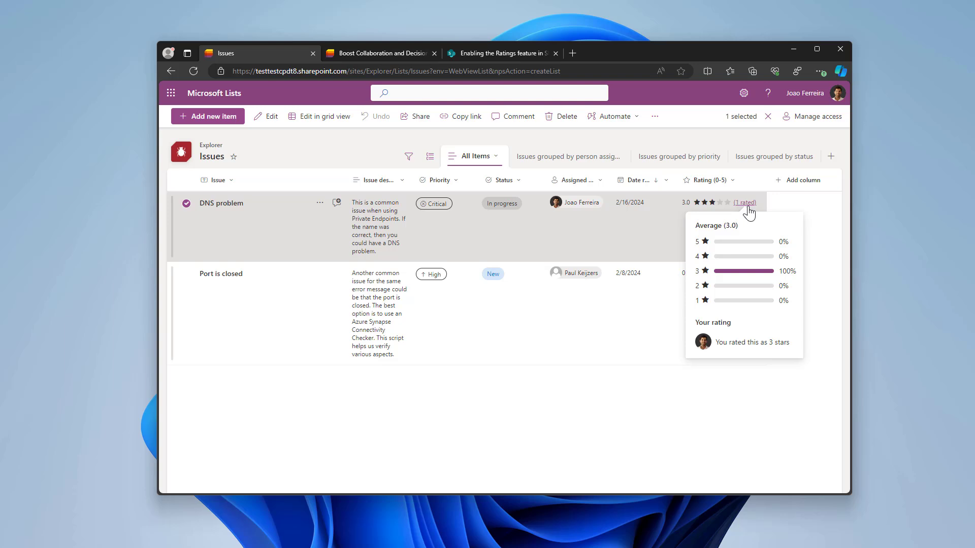
click(757, 443)
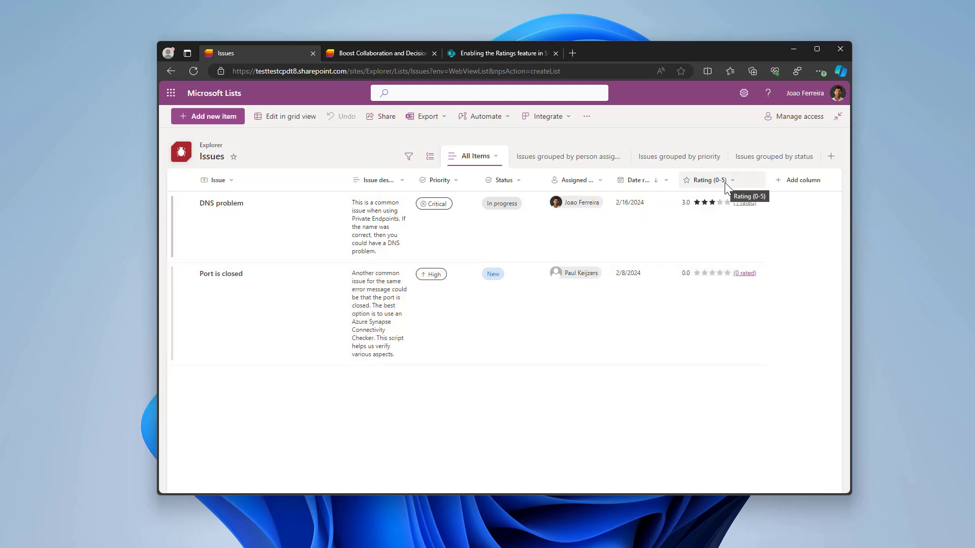
Convert the Rating (0-5) column of the Issues list to a Likes column.
click(724, 181)
mouse_move(748, 275)
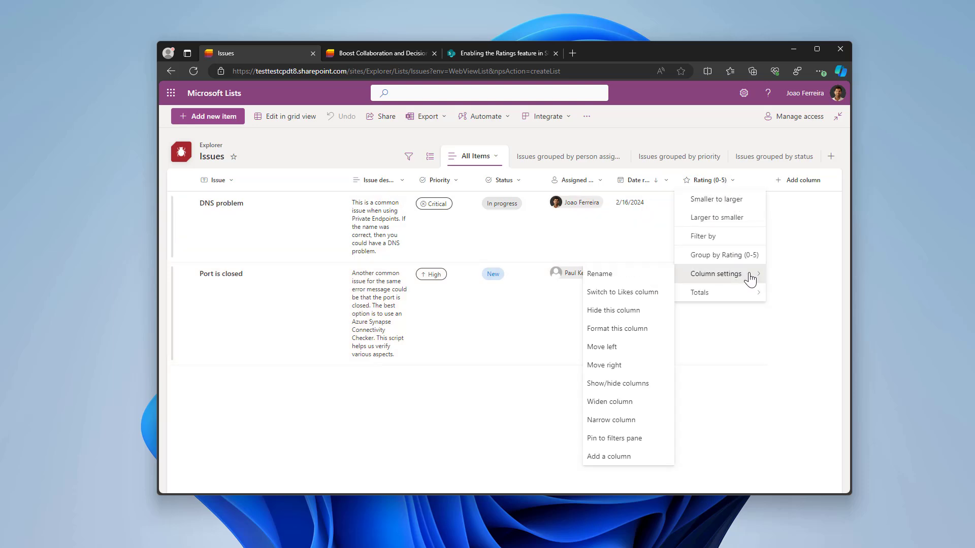
click(650, 296)
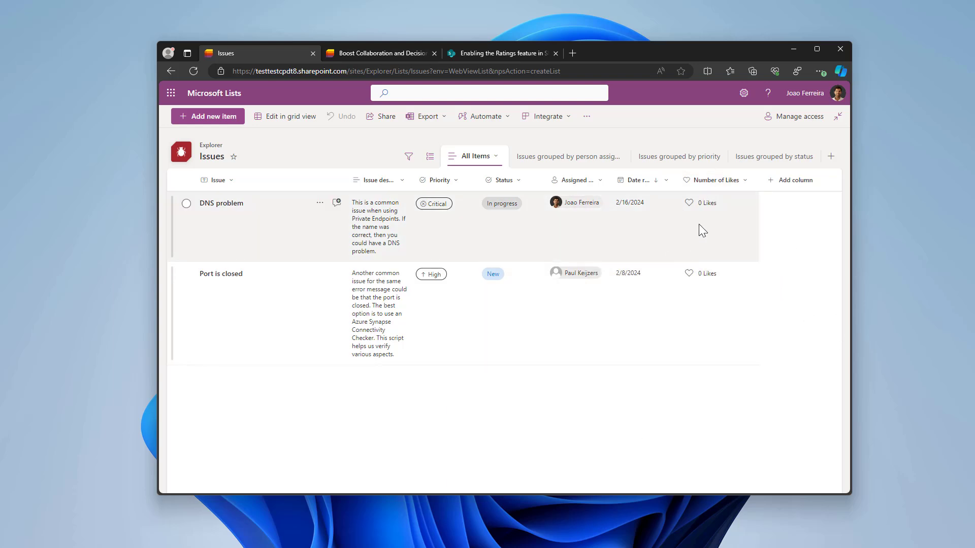
Toggle the like on the DNS problem item on and off, leaving the item liked.
click(689, 204)
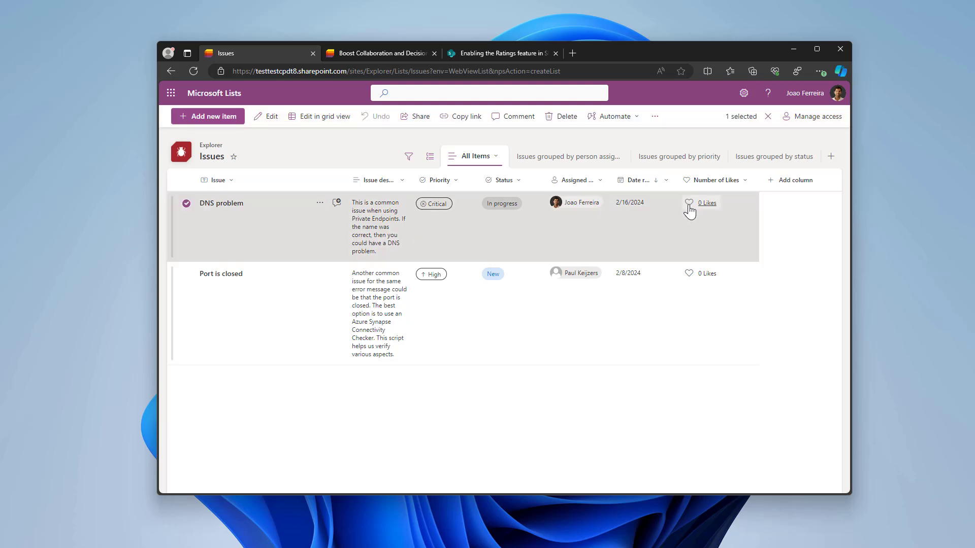
click(689, 203)
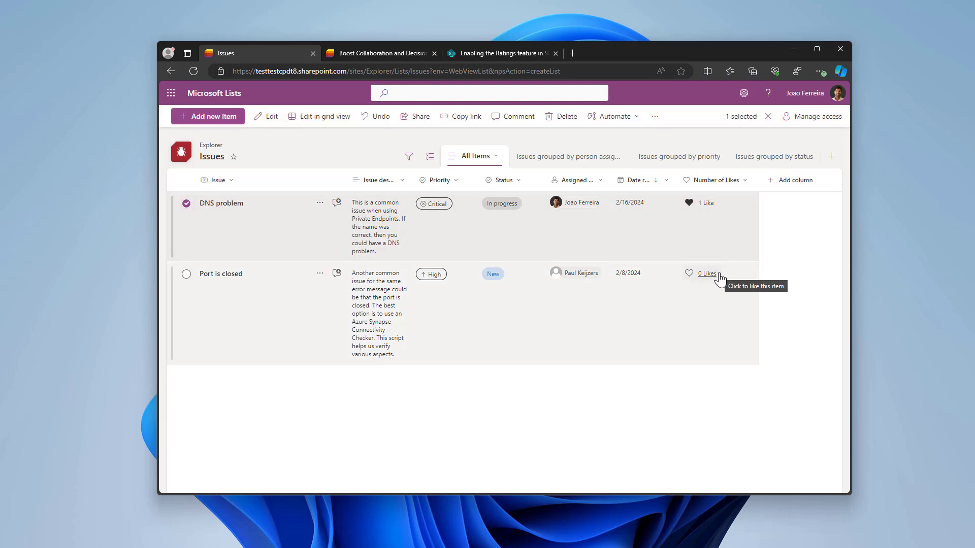
click(706, 204)
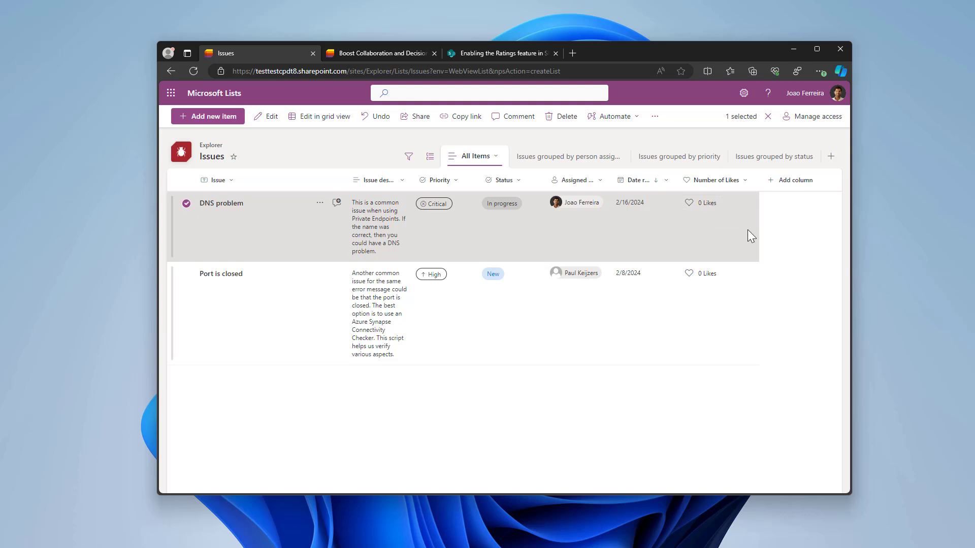
click(688, 204)
click(708, 204)
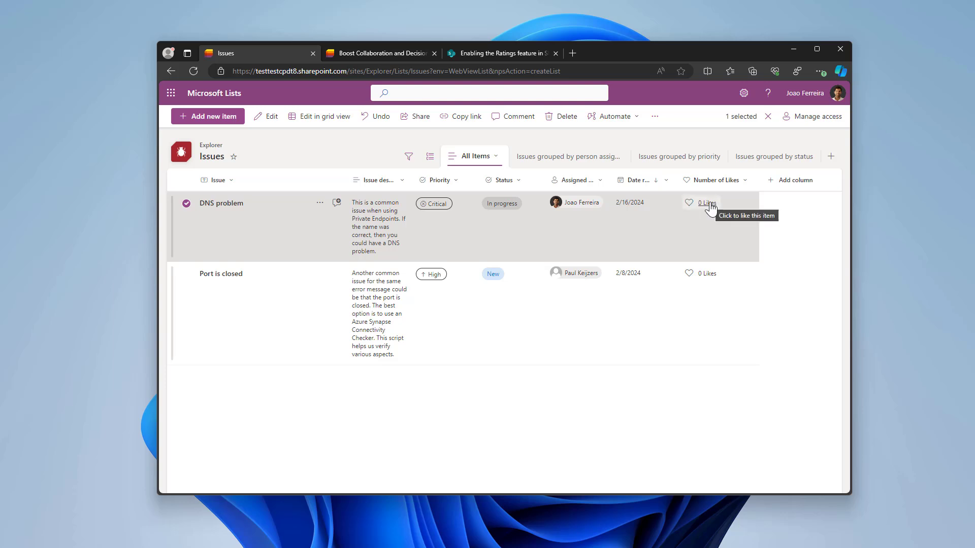
click(710, 208)
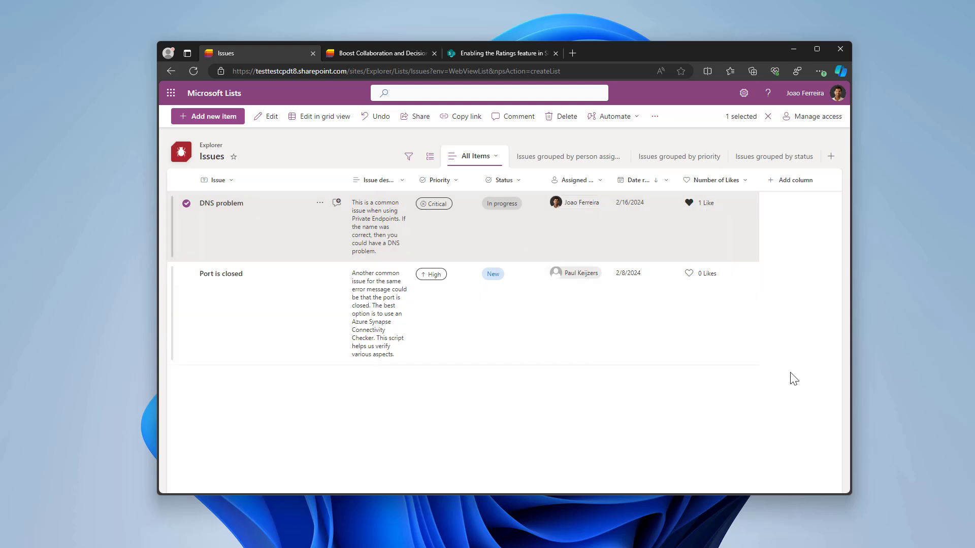
Try to add a second Average Rating column to the Issues list.
click(795, 184)
scroll(780, 264, down, 1)
scroll(780, 264, down, 2)
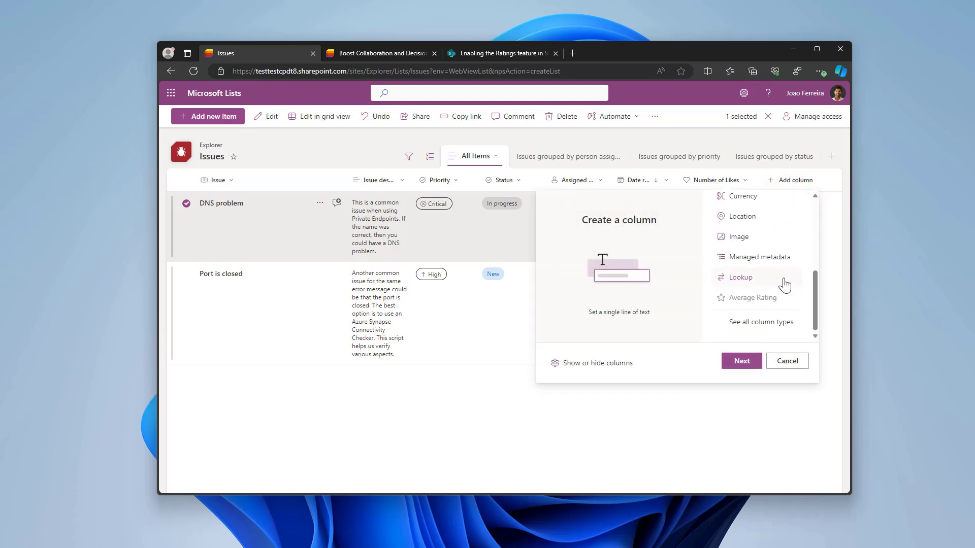
click(761, 304)
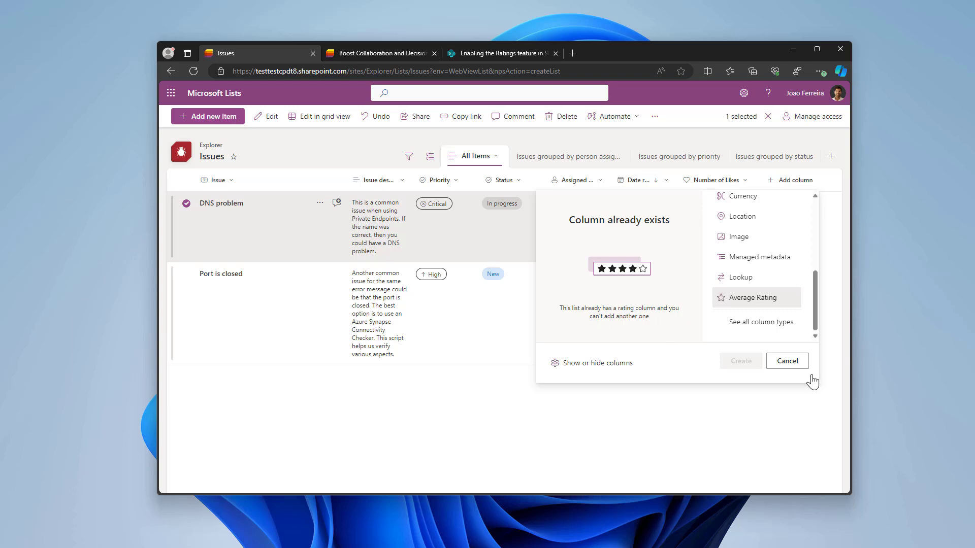
click(794, 365)
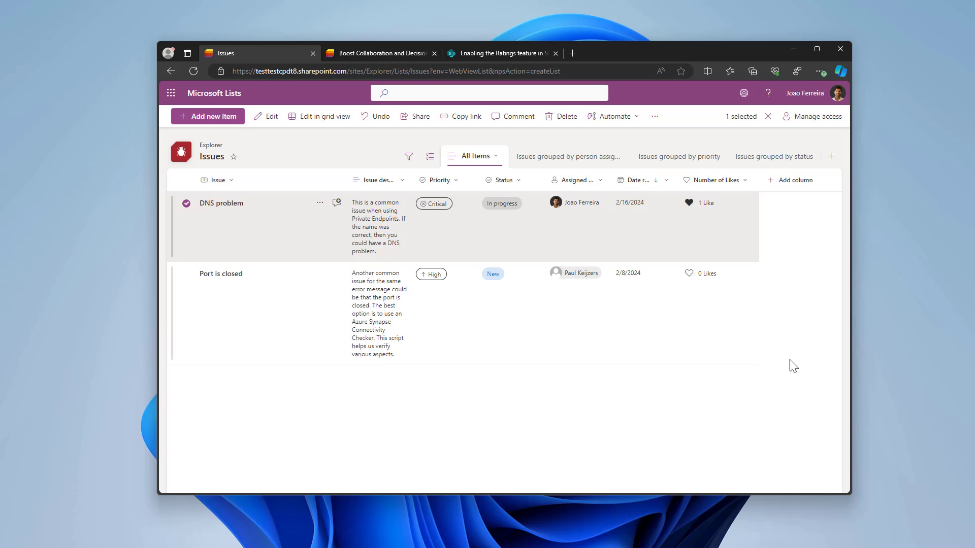
Switch the Number of Likes column back to a Ratings column.
click(724, 182)
mouse_move(737, 284)
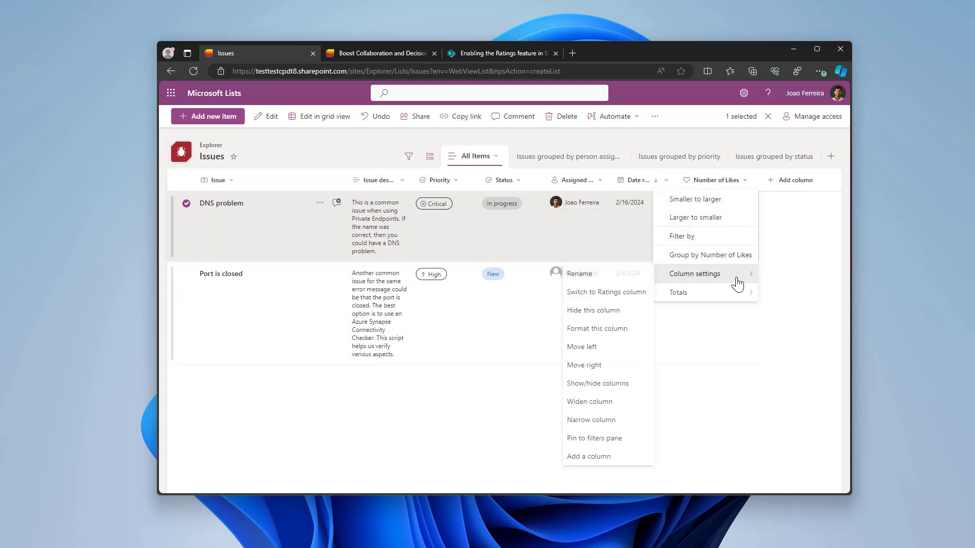
click(639, 293)
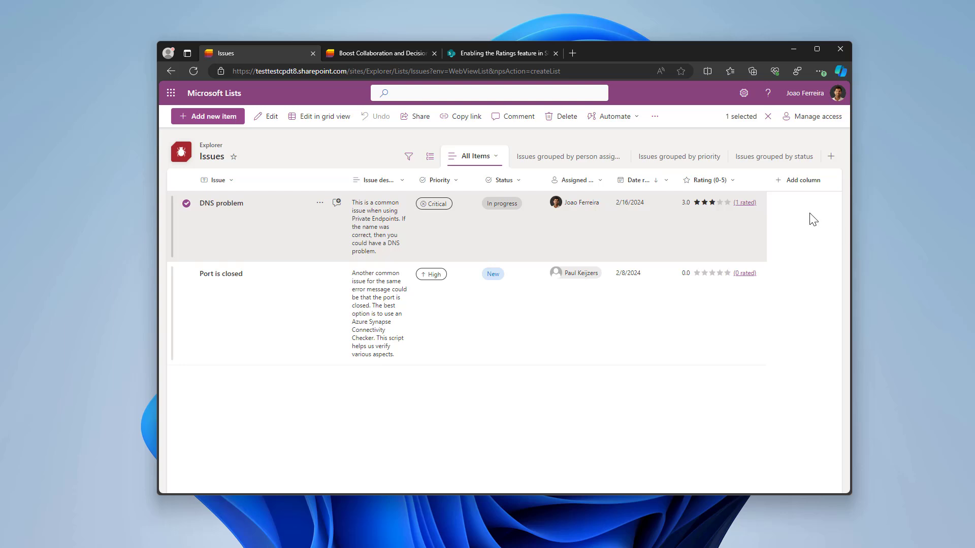
Toggle the Rating (0-5) column to Likes once more and return it to Ratings.
click(736, 184)
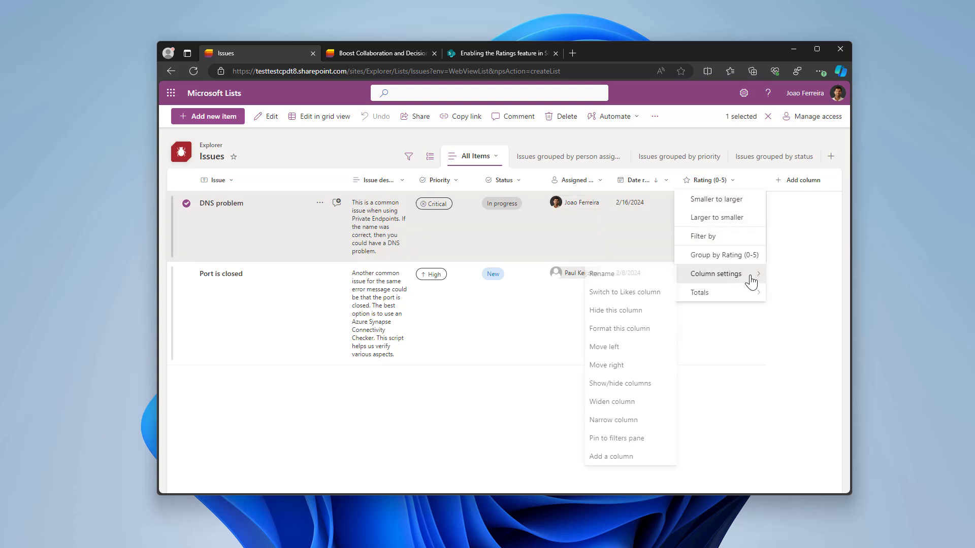
click(709, 231)
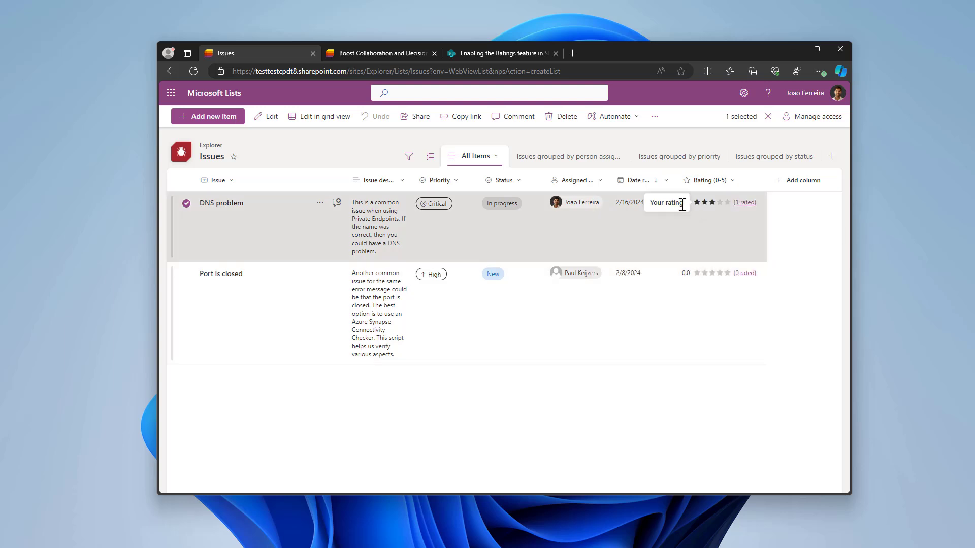
click(736, 184)
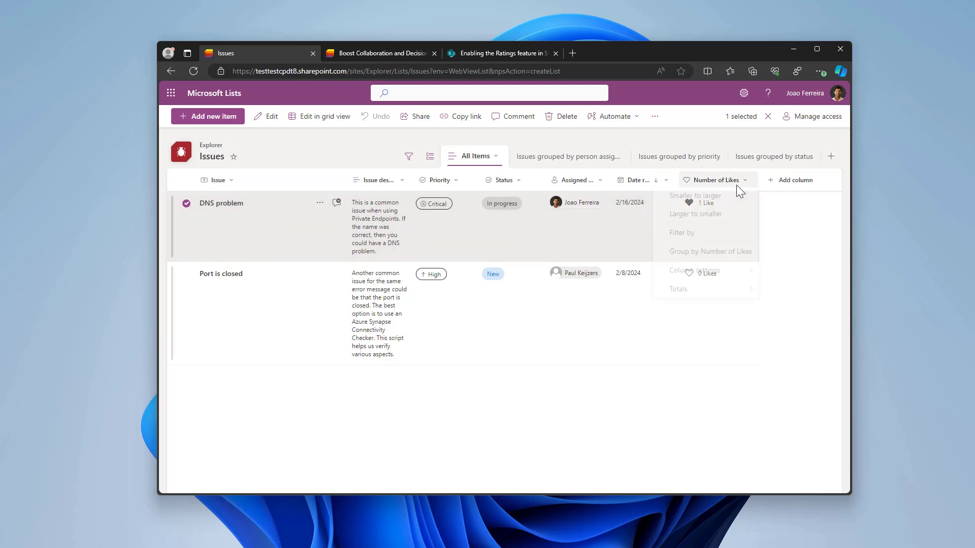
click(733, 274)
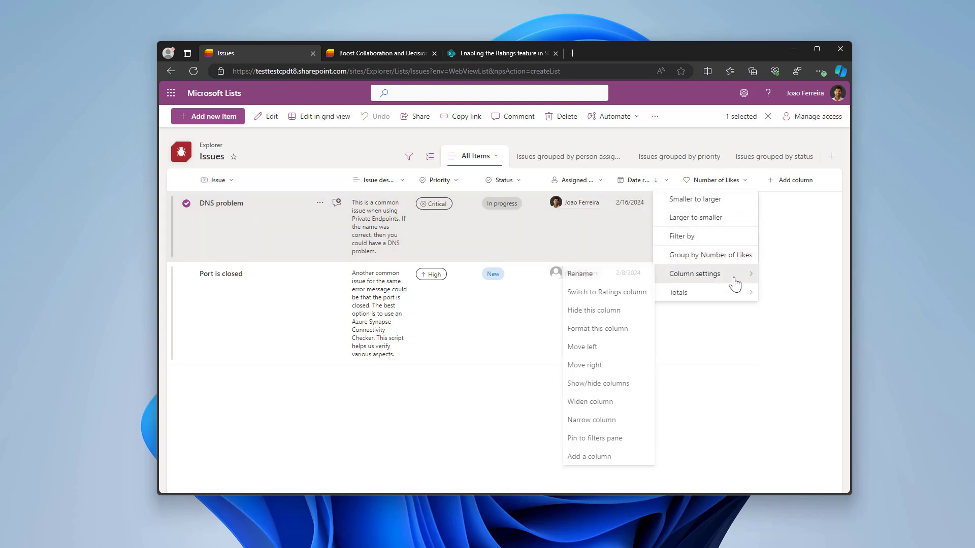
click(644, 293)
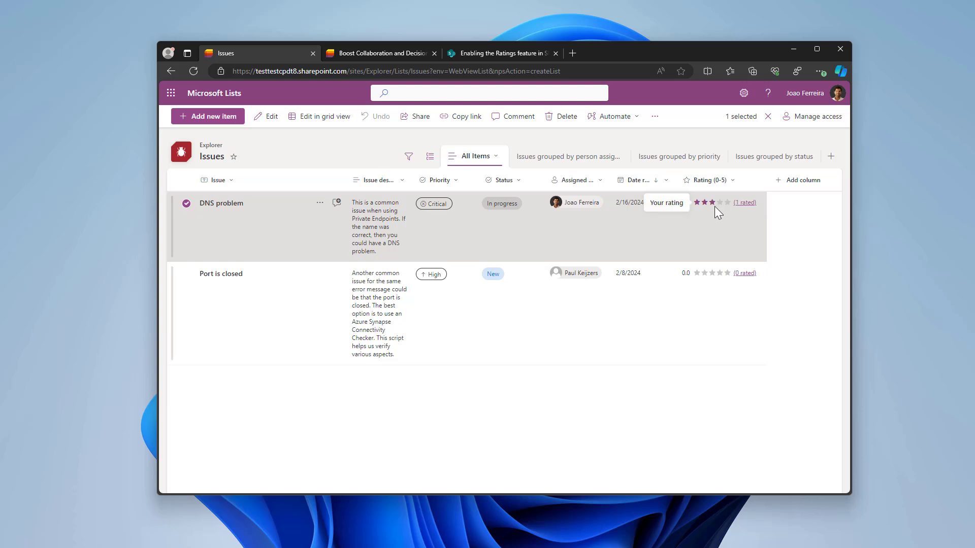